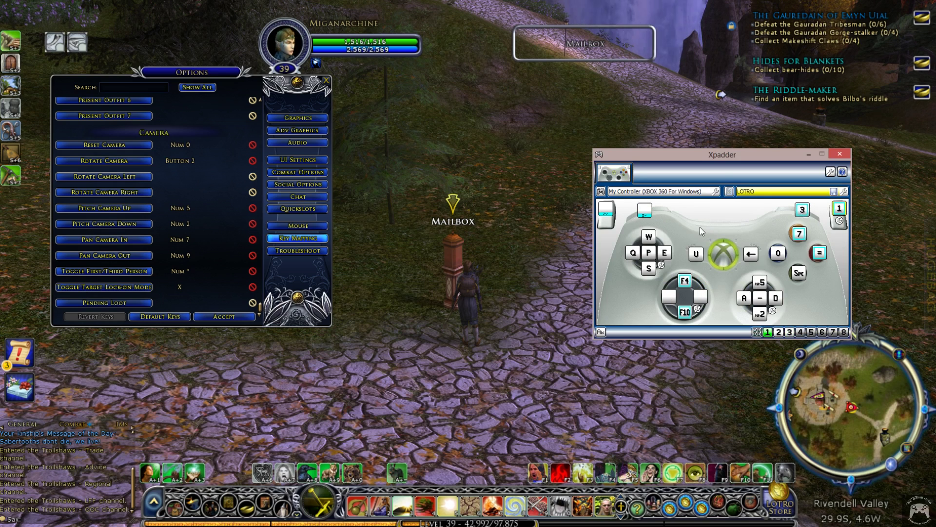
- Swing the LOTRO camera around the character by the mailbox, rotating one way then back
{"action": "left_click_drag", "start_coordinate": [561, 234], "coordinate": [561, 234]}
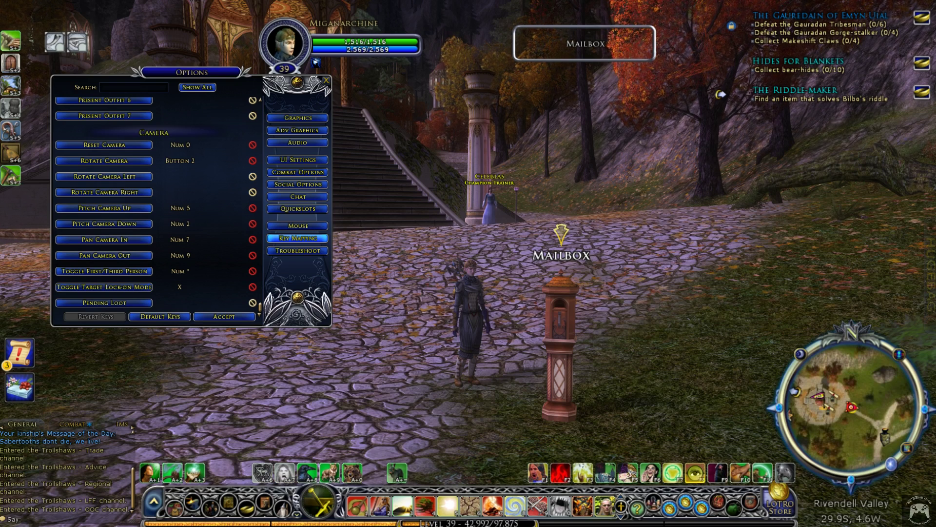
{"action": "key", "text": "a"}
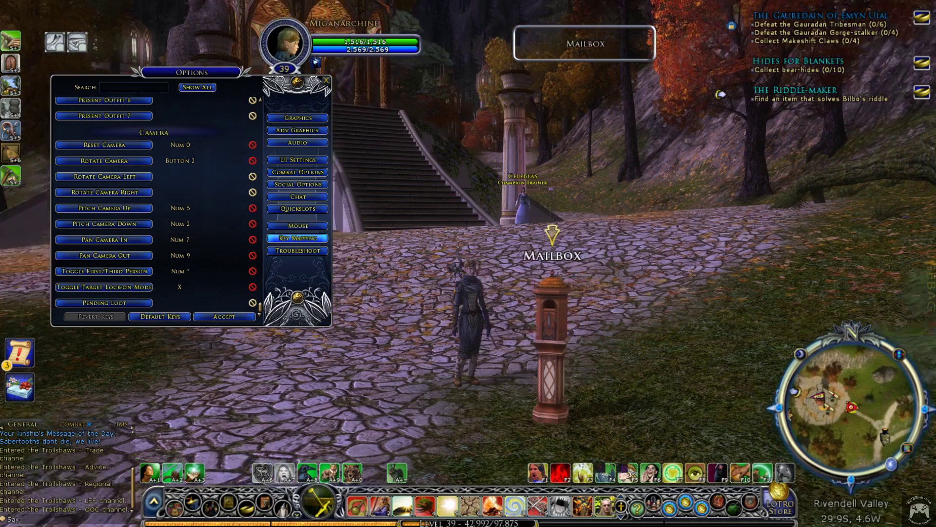
{"action": "key", "text": "a"}
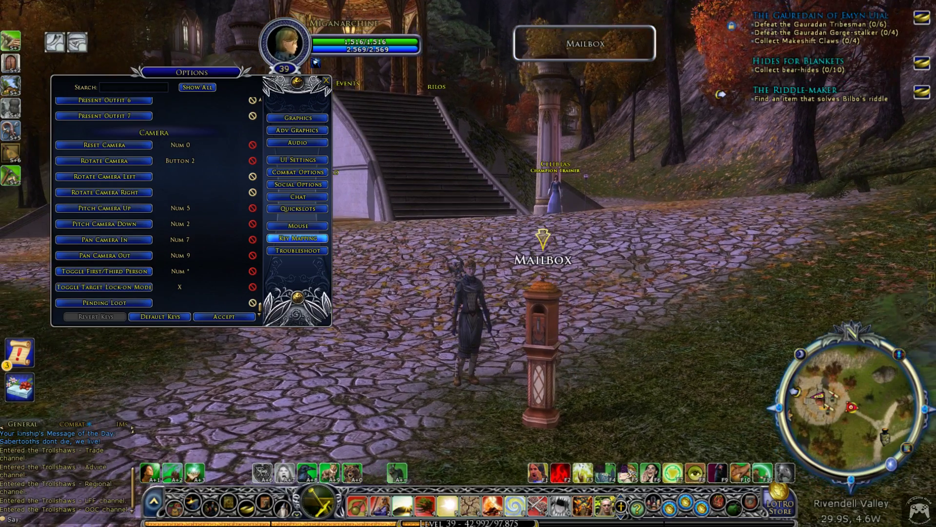
{"action": "key", "text": "a"}
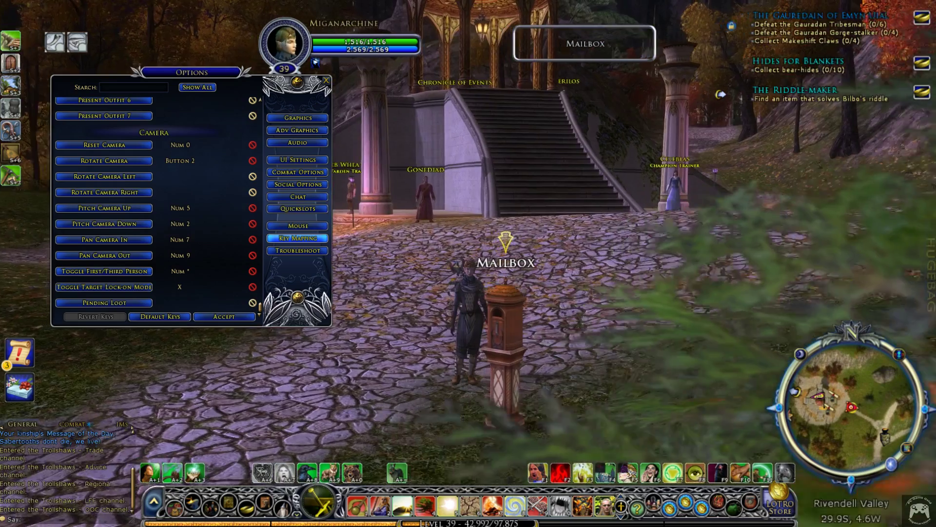
{"action": "key", "text": "a"}
{"action": "key", "text": "d"}
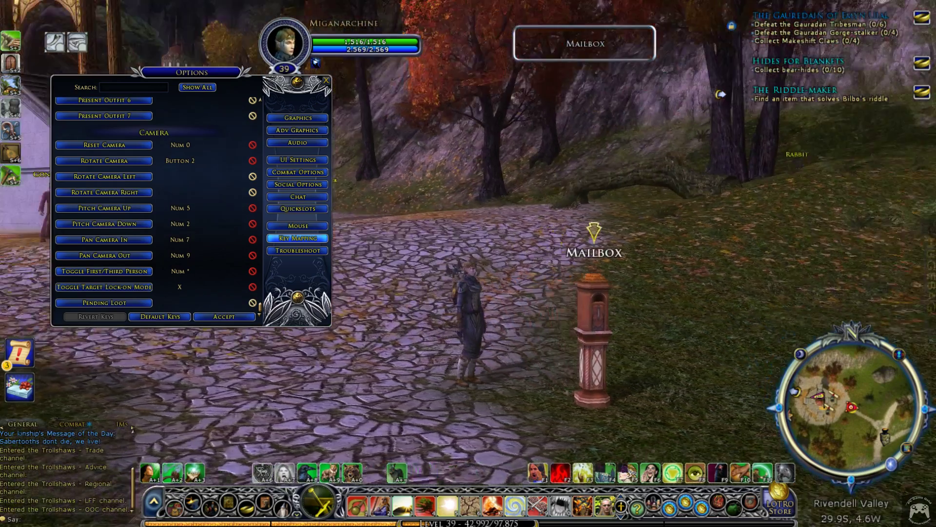
{"action": "key", "text": "a"}
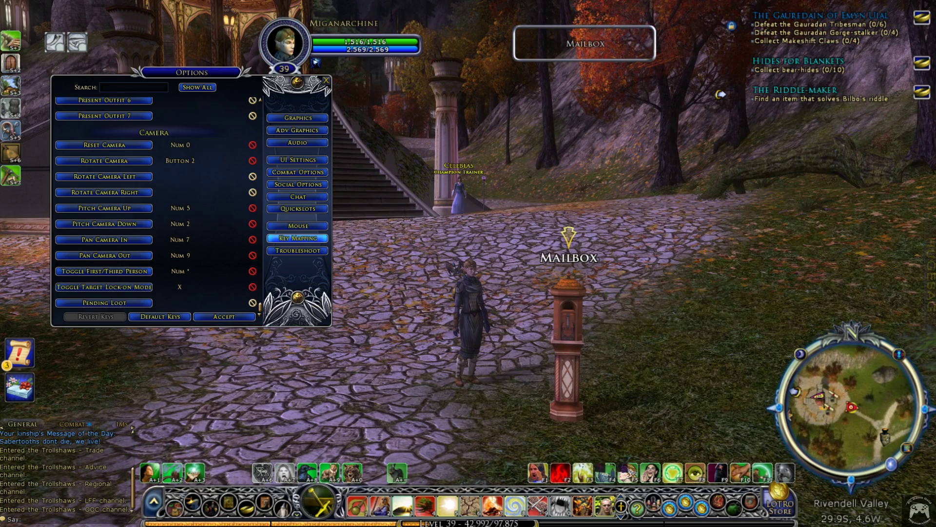
- Shift the Xpadder mapping window further right while switching between it and the game
{"action": "key", "text": "alt+Tab"}
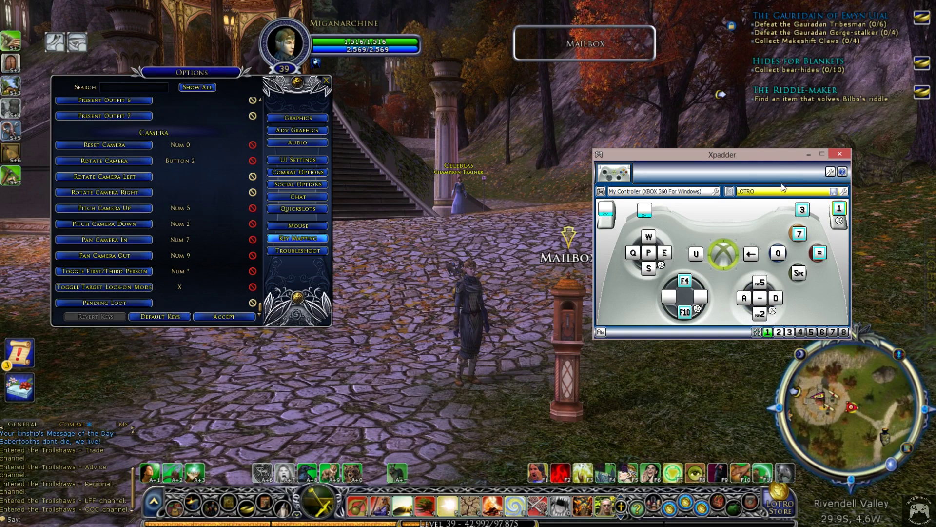
{"action": "mouse_move", "coordinate": [775, 154]}
{"action": "left_mouse_down"}
{"action": "mouse_move", "coordinate": [774, 180]}
{"action": "mouse_move", "coordinate": [838, 161]}
{"action": "mouse_move", "coordinate": [791, 144]}
{"action": "left_mouse_up"}
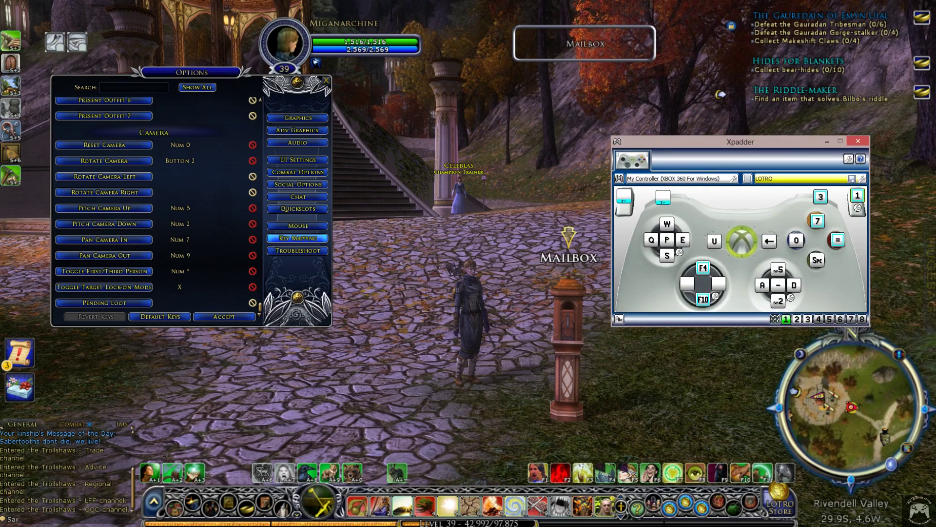
{"action": "key", "text": "alt+Tab"}
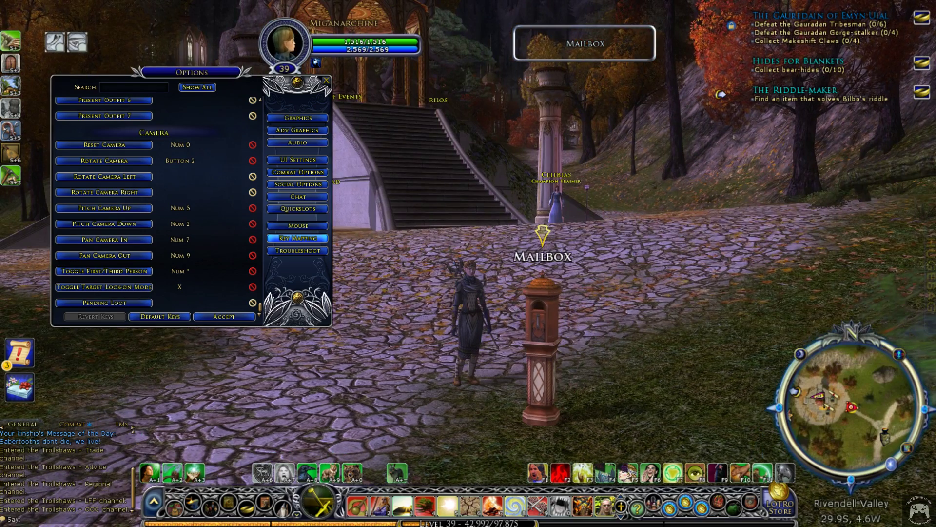
{"action": "key", "text": "alt+Tab"}
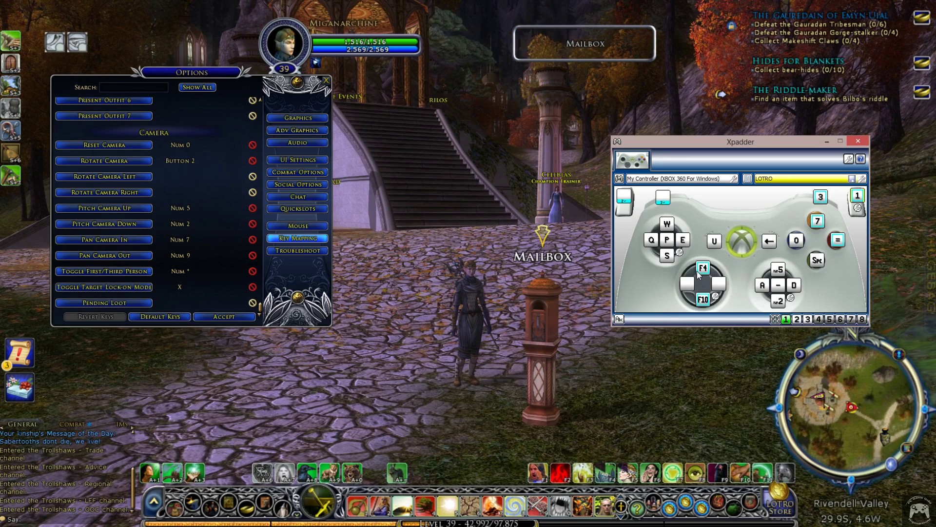
- Open the right trigger's advanced sequence and inspect its tap 1, 1.00s pause, tap 2 slots
{"action": "left_click", "coordinate": [858, 196]}
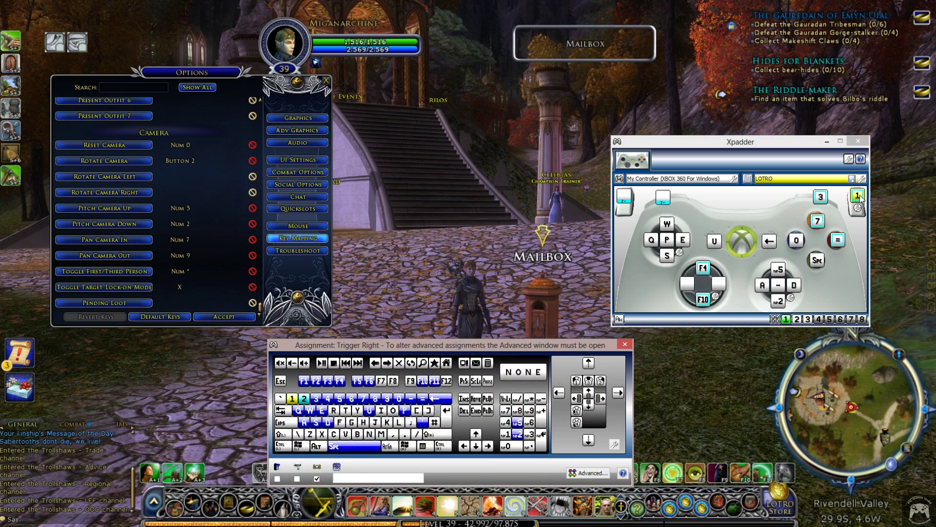
{"action": "left_click", "coordinate": [603, 473]}
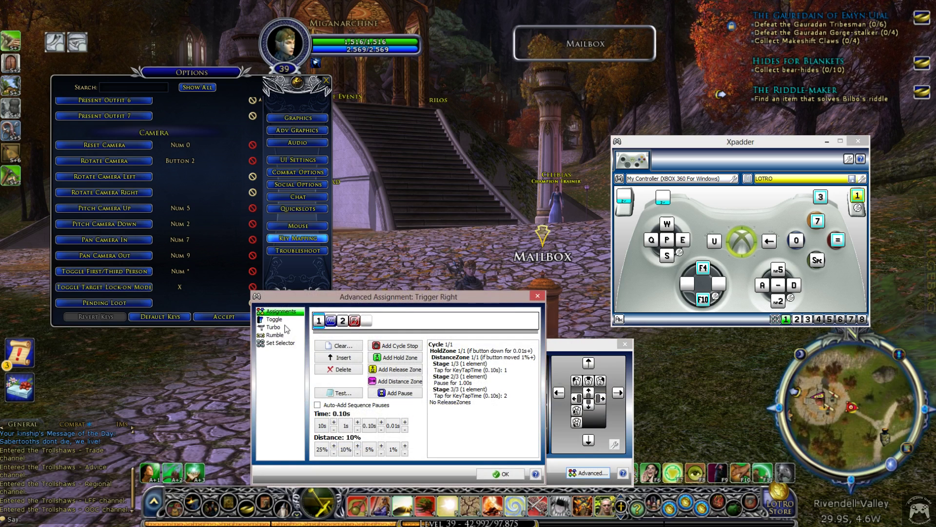
{"action": "left_click", "coordinate": [319, 321]}
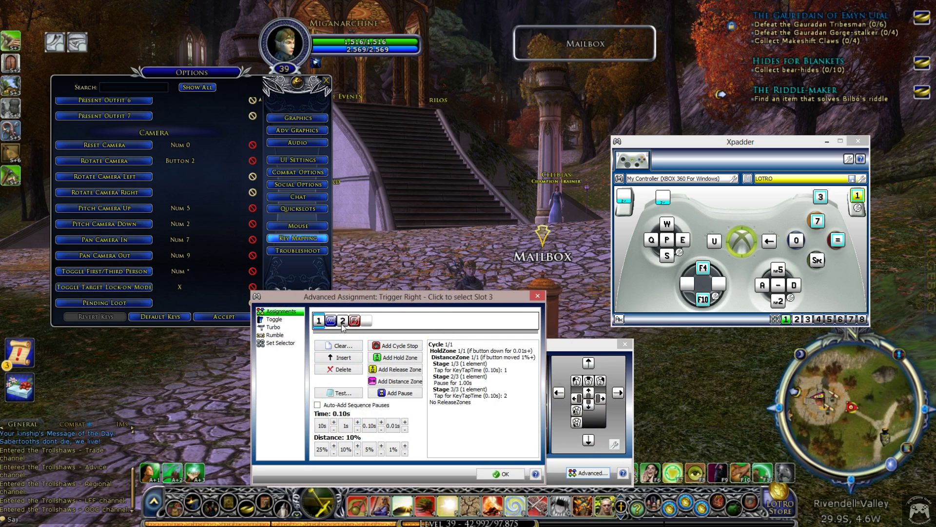
{"action": "left_click", "coordinate": [323, 324]}
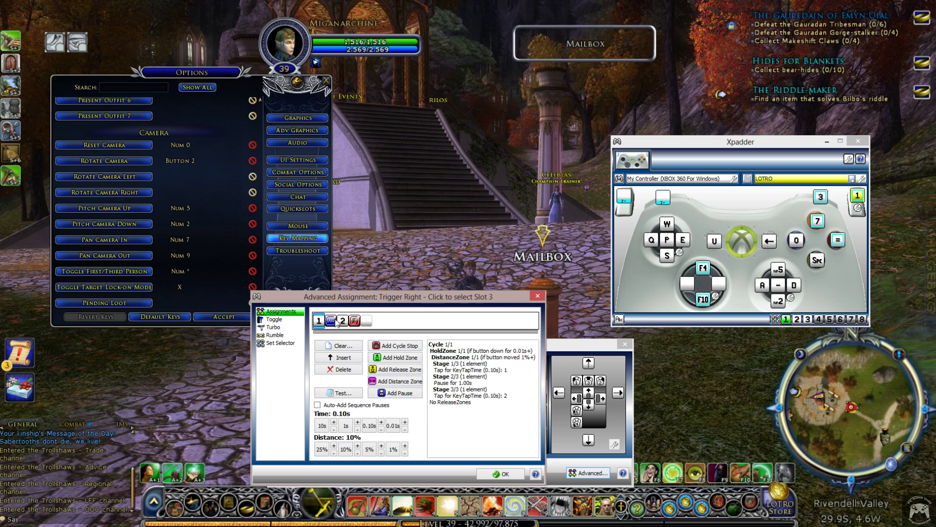
{"action": "left_click", "coordinate": [331, 321]}
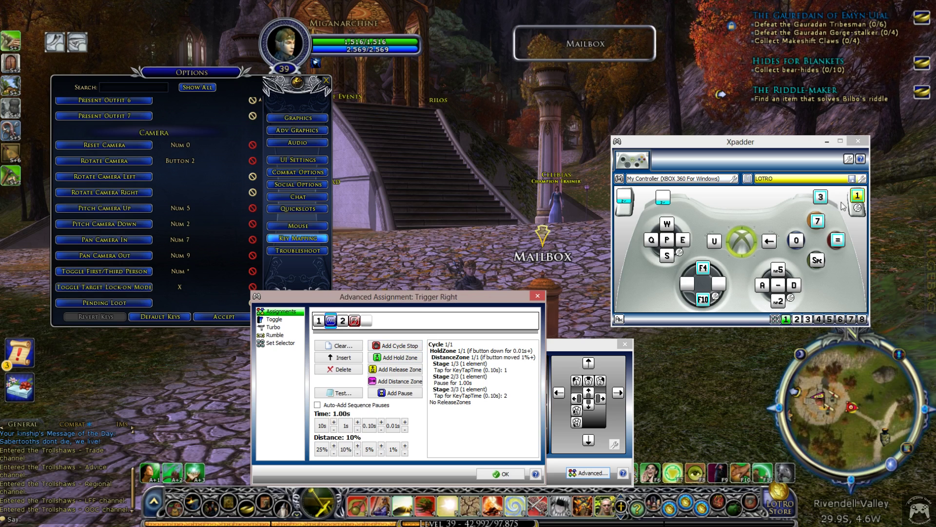
- Append a tap-3 step, a pause lengthened to 1.10s, and a cycle stop to the trigger macro
{"action": "left_click", "coordinate": [318, 321]}
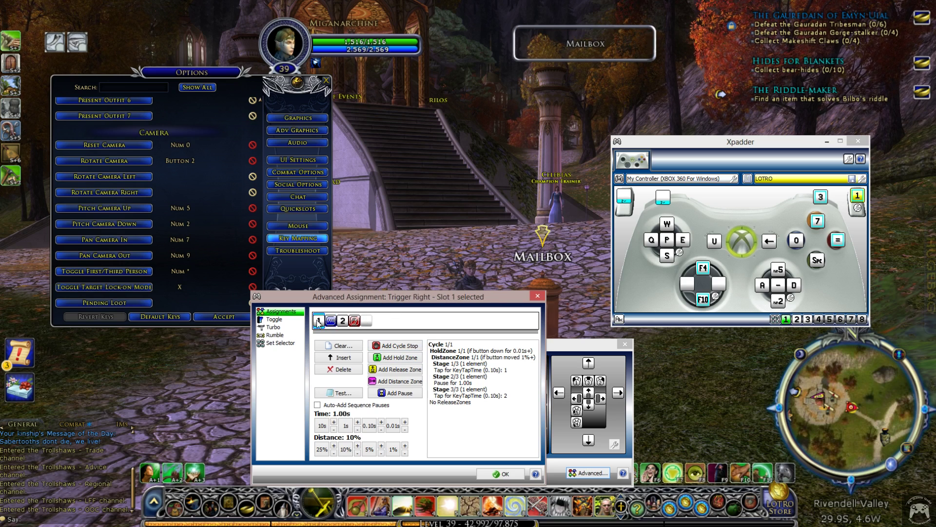
{"action": "left_click", "coordinate": [366, 322]}
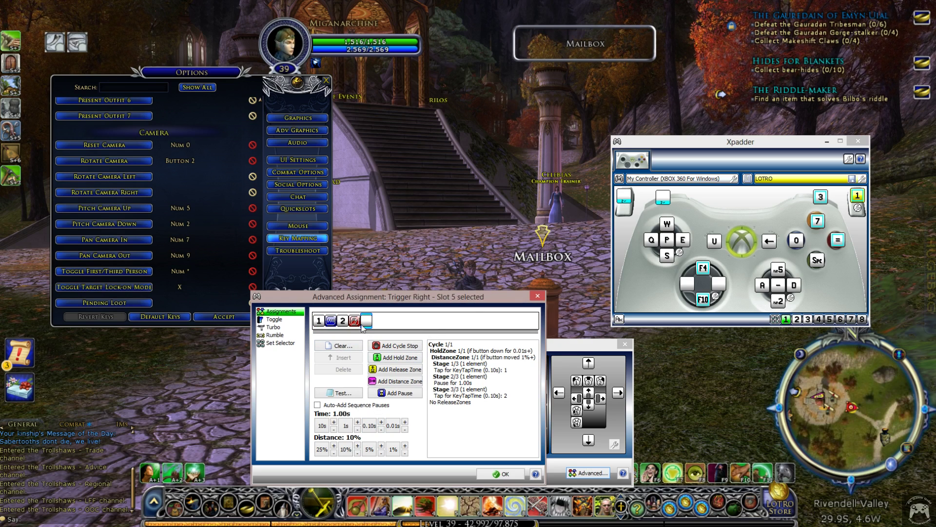
{"action": "key", "text": "3"}
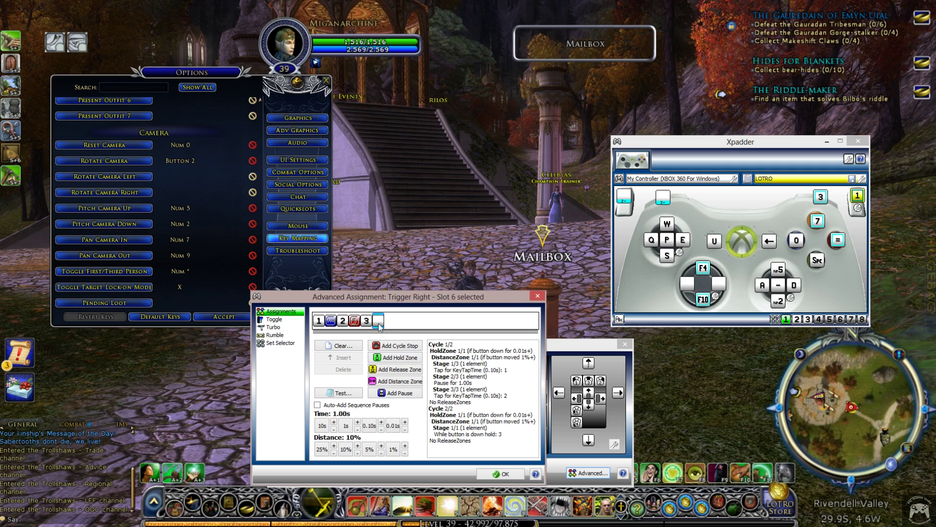
{"action": "left_click", "coordinate": [385, 393]}
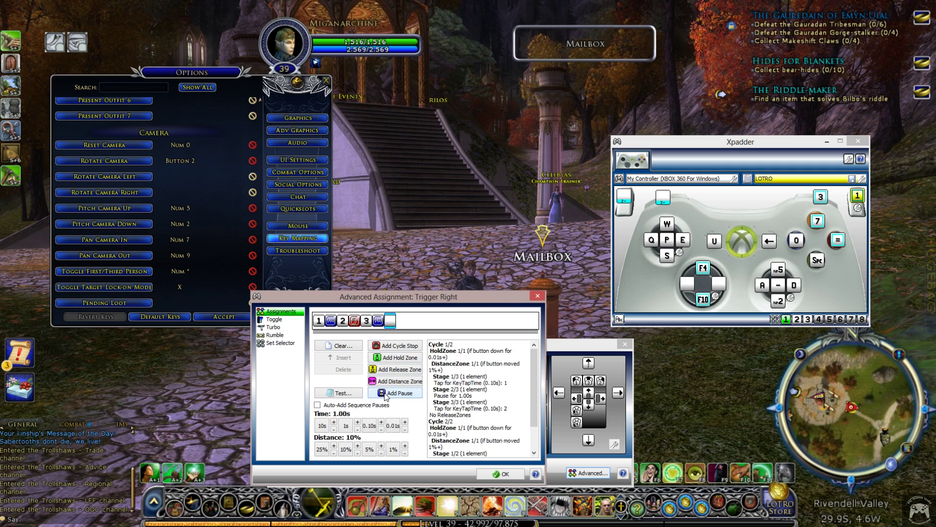
{"action": "left_click", "coordinate": [380, 347]}
{"action": "left_click", "coordinate": [378, 320]}
{"action": "left_click", "coordinate": [381, 422]}
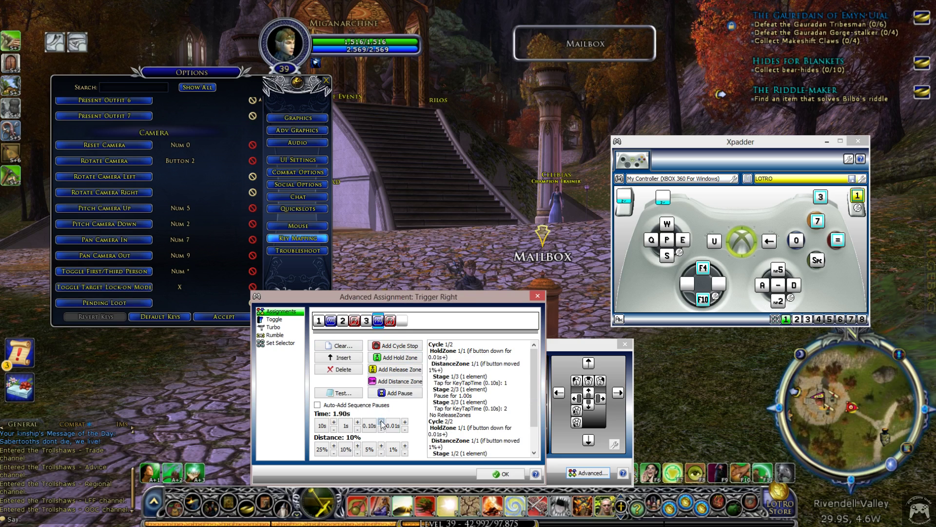
- Delete the trailing hold and tap-3 steps from the right-trigger sequence
{"action": "left_click", "coordinate": [379, 323]}
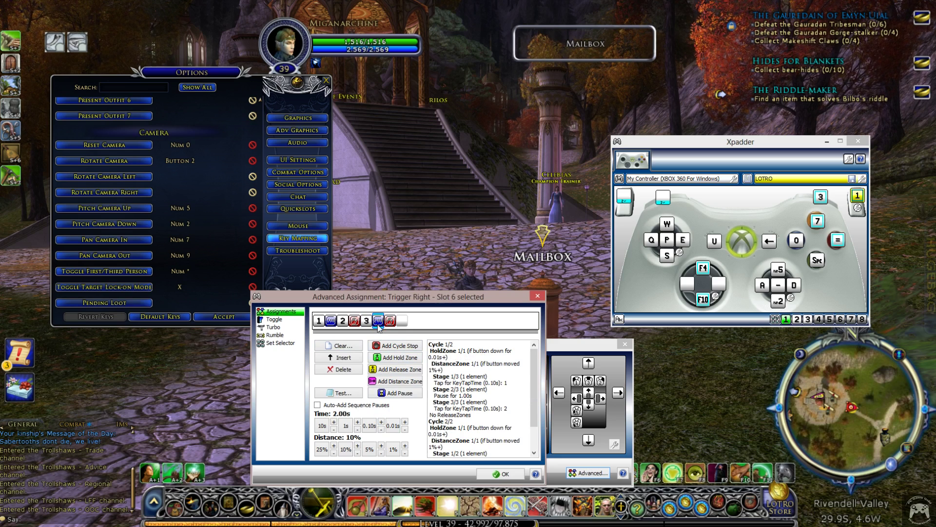
{"action": "left_click", "coordinate": [339, 369]}
{"action": "left_click", "coordinate": [341, 369]}
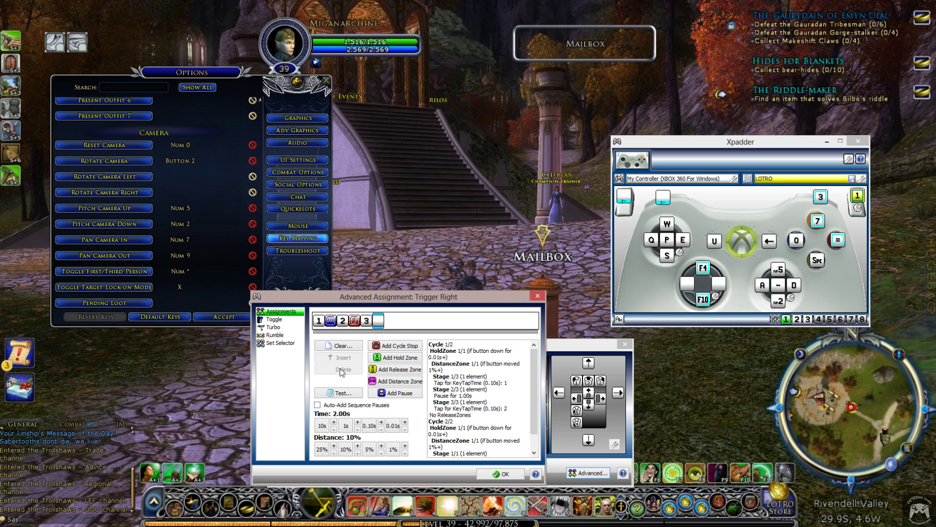
{"action": "left_click", "coordinate": [366, 321]}
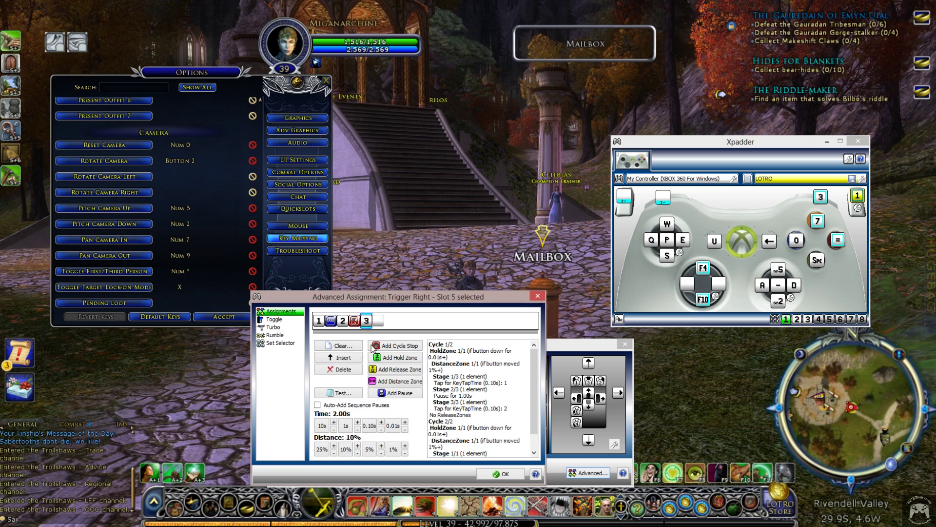
{"action": "left_click", "coordinate": [342, 369]}
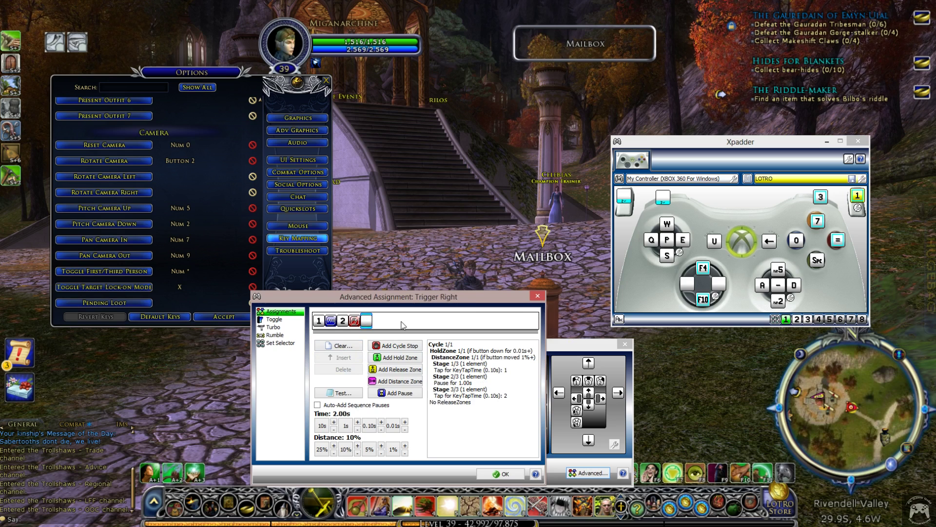
- Open Button 6's timed sequence, move it aside, then fire a skill in LOTRO to test
{"action": "left_click", "coordinate": [823, 198]}
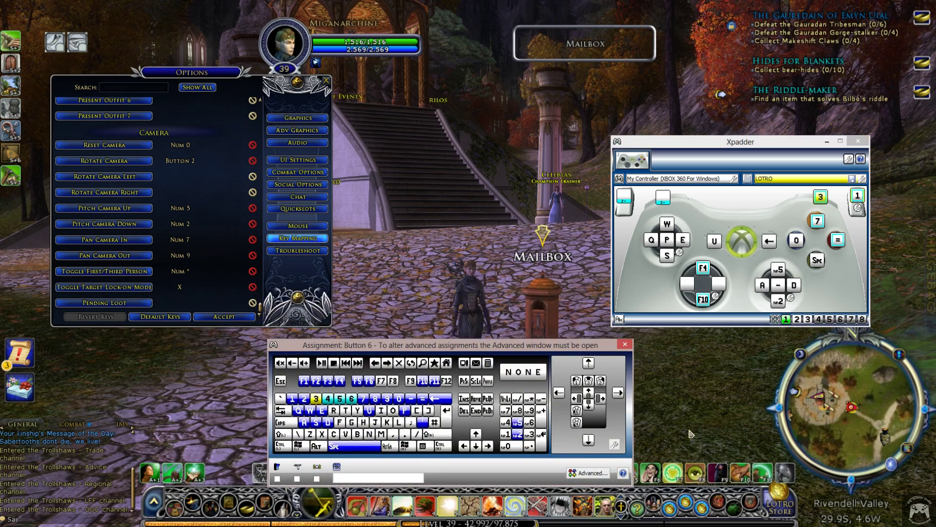
{"action": "left_click", "coordinate": [593, 473]}
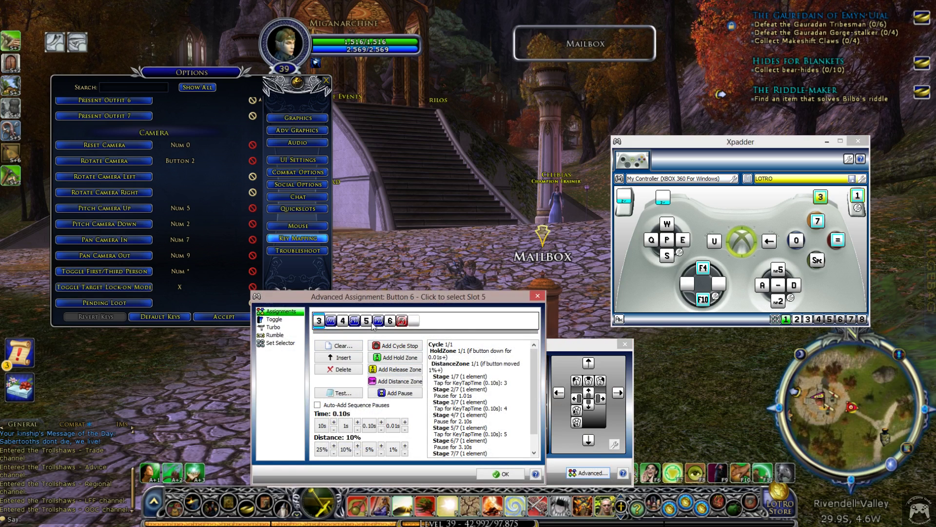
{"action": "left_click_drag", "start_coordinate": [390, 296], "coordinate": [182, 301]}
{"action": "left_click", "coordinate": [408, 510]}
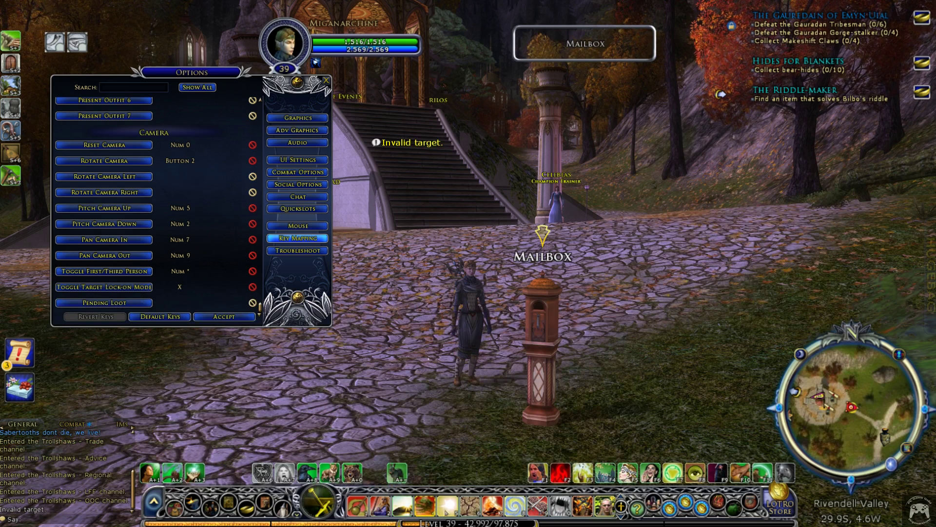
{"action": "left_click", "coordinate": [358, 506]}
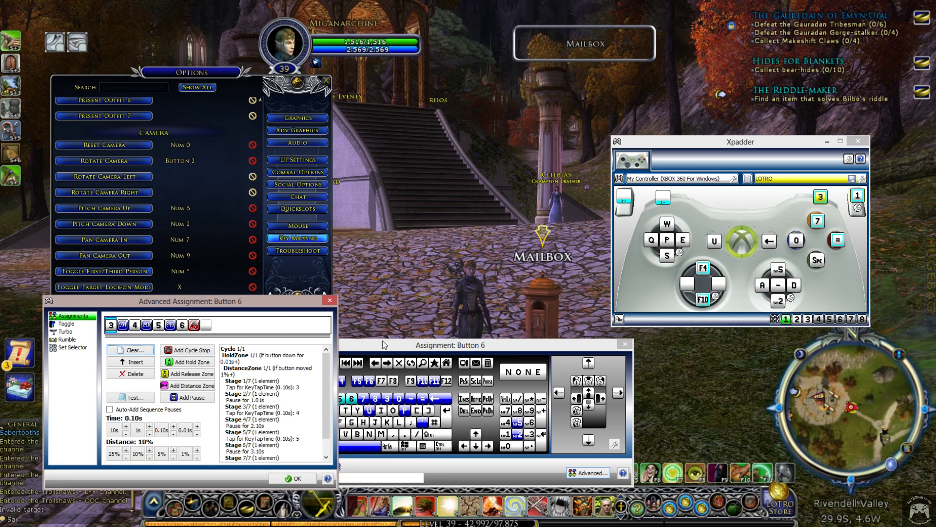
- Rearrange the Button 6 dialogs and check its Toggle setting, first tap and first pause
{"action": "left_click_drag", "start_coordinate": [385, 341], "coordinate": [432, 345]}
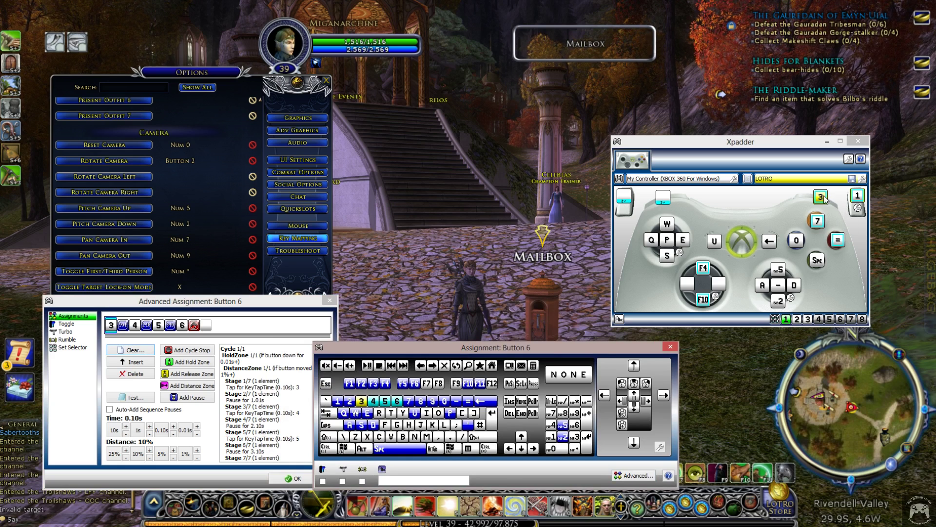
{"action": "left_click_drag", "start_coordinate": [273, 304], "coordinate": [319, 284]}
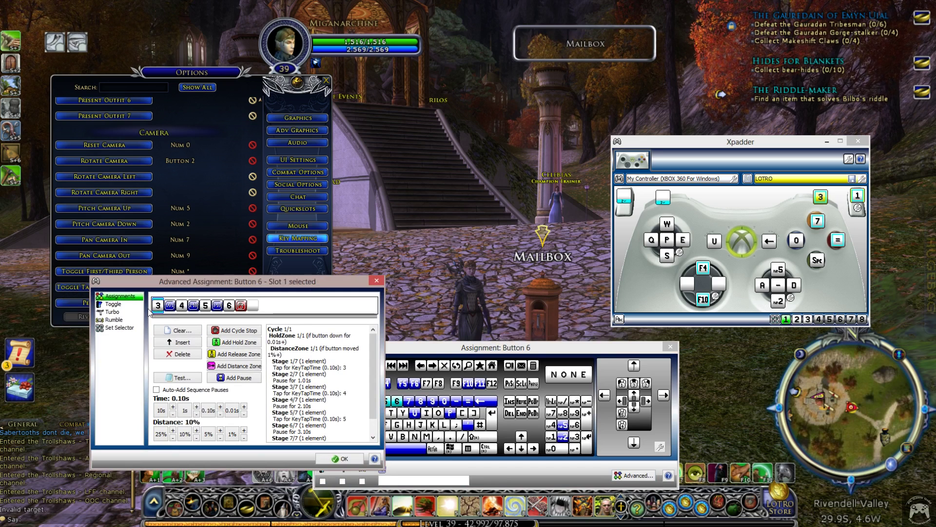
{"action": "left_click", "coordinate": [121, 304]}
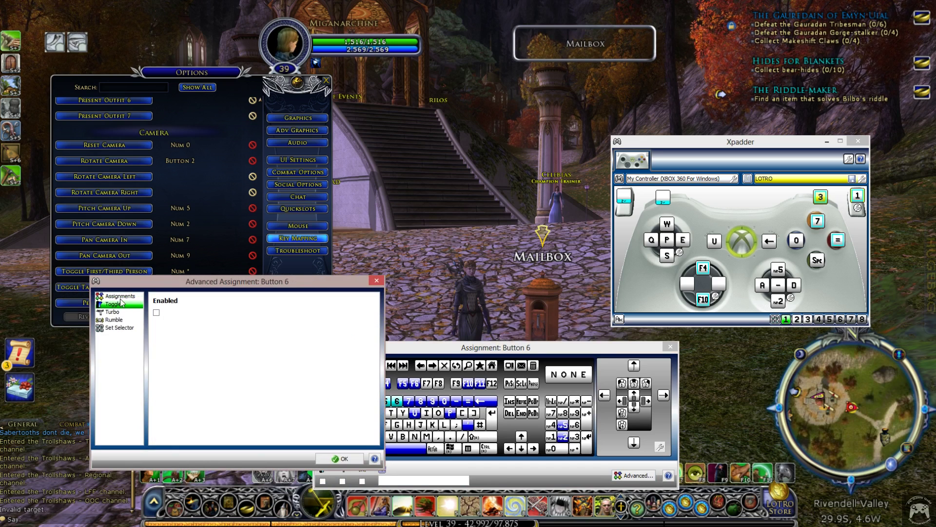
{"action": "left_click", "coordinate": [120, 296]}
{"action": "left_click", "coordinate": [158, 305]}
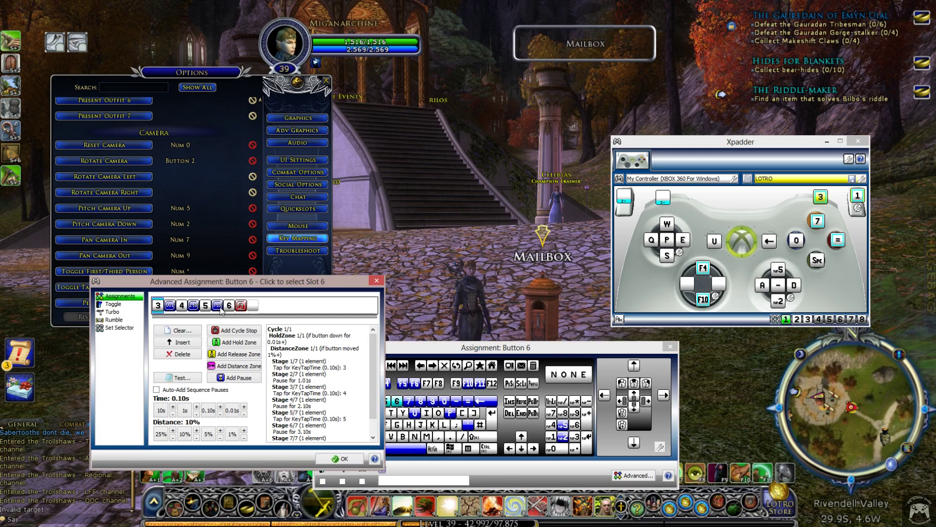
{"action": "left_click", "coordinate": [170, 306]}
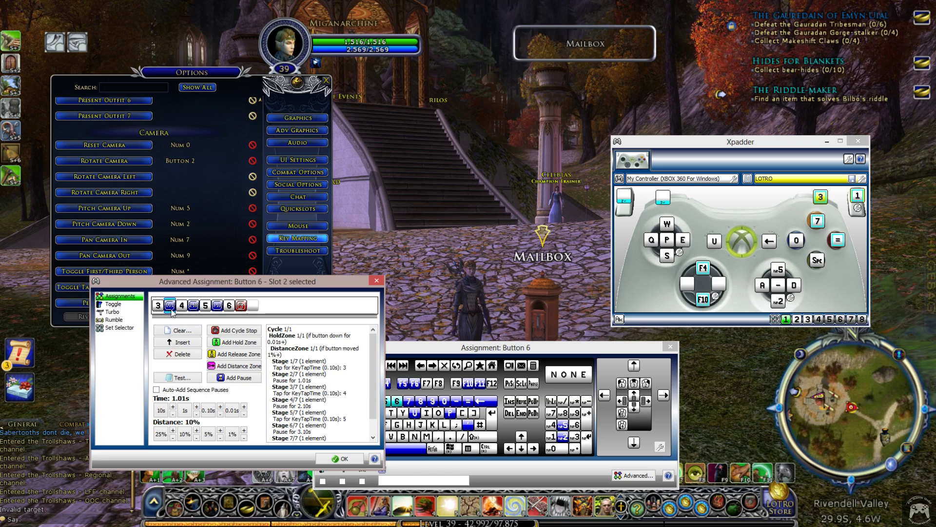
- Check the remaining Button 6 pauses, including 3.10s, then open Button 4's timed sequence
{"action": "left_click", "coordinate": [181, 308]}
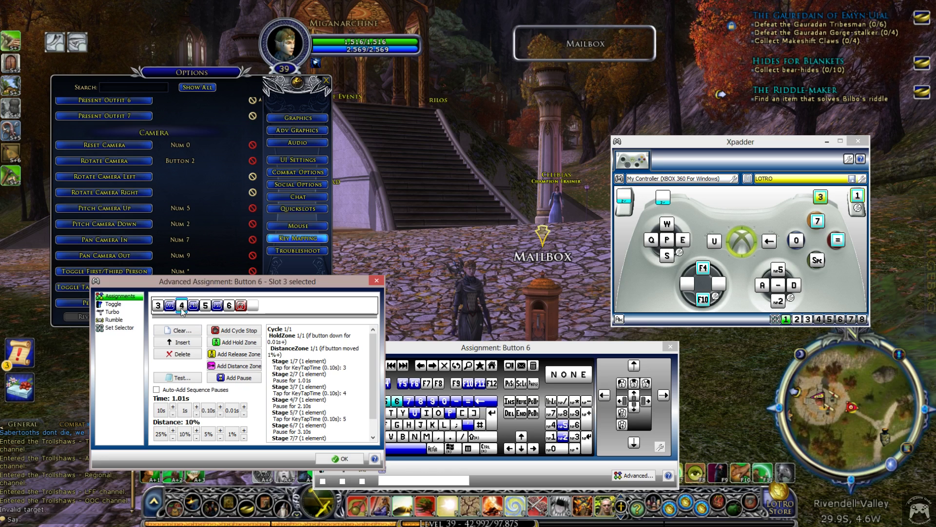
{"action": "left_click", "coordinate": [193, 306]}
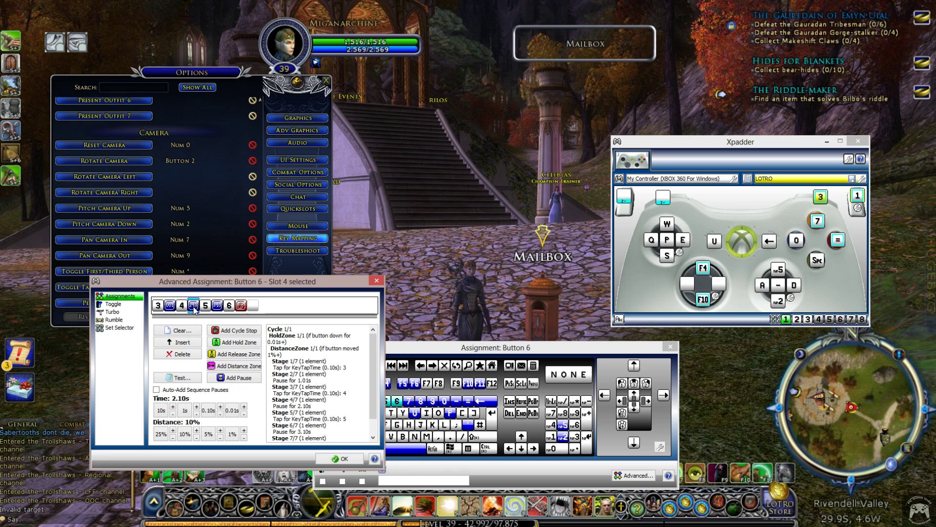
{"action": "left_click", "coordinate": [218, 306]}
{"action": "left_click", "coordinate": [230, 309]}
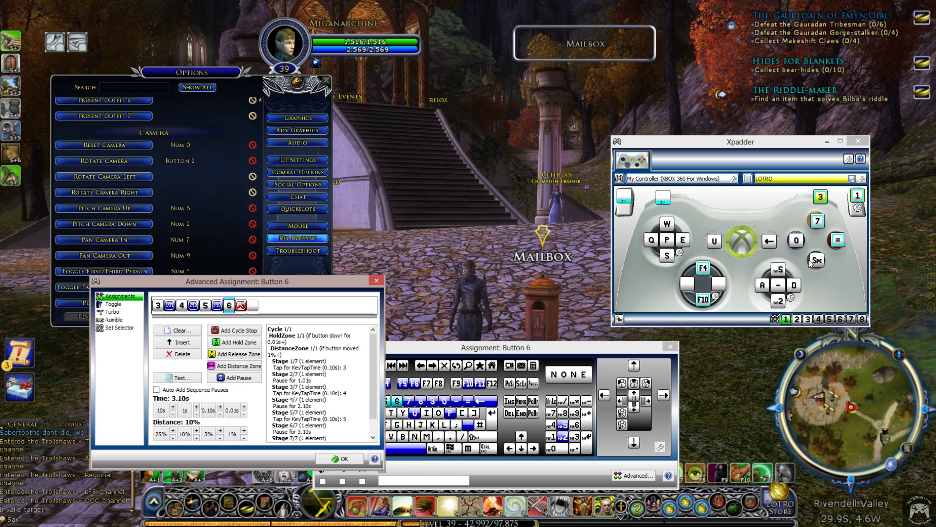
{"action": "left_click", "coordinate": [819, 221]}
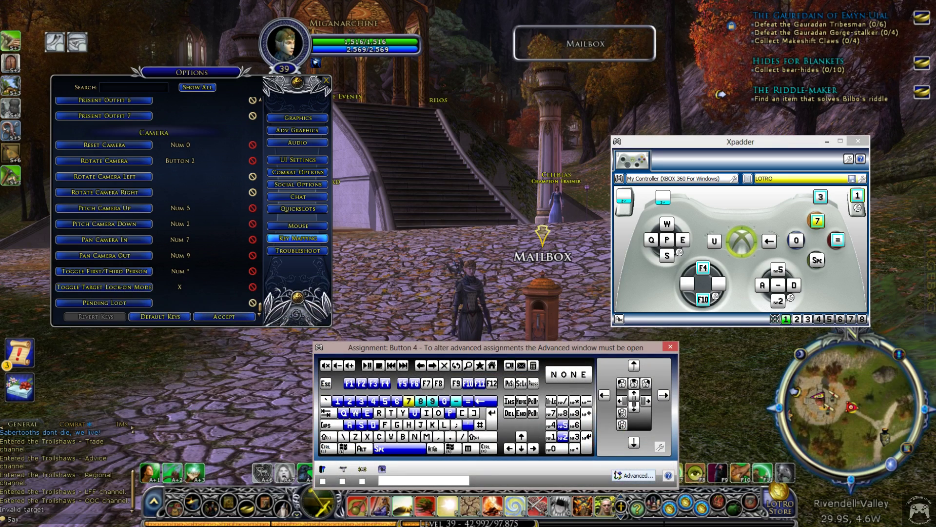
{"action": "left_click", "coordinate": [632, 475]}
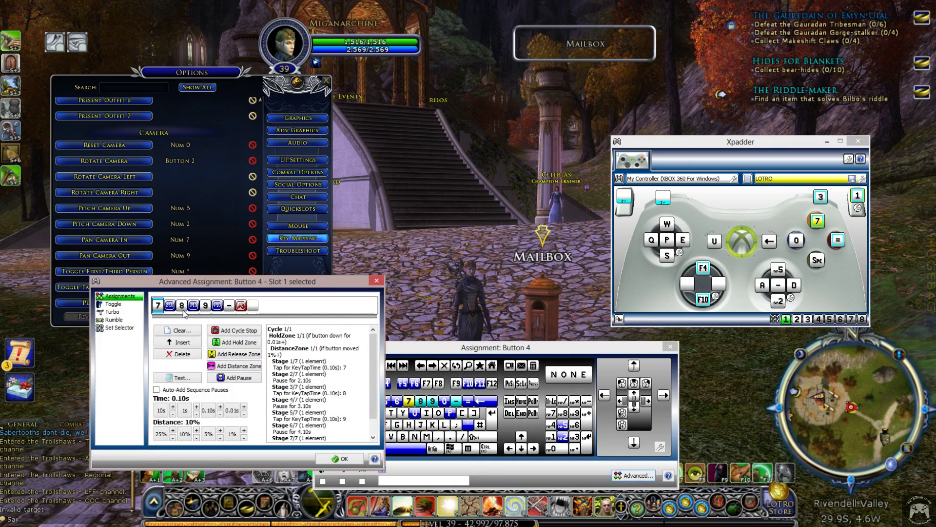